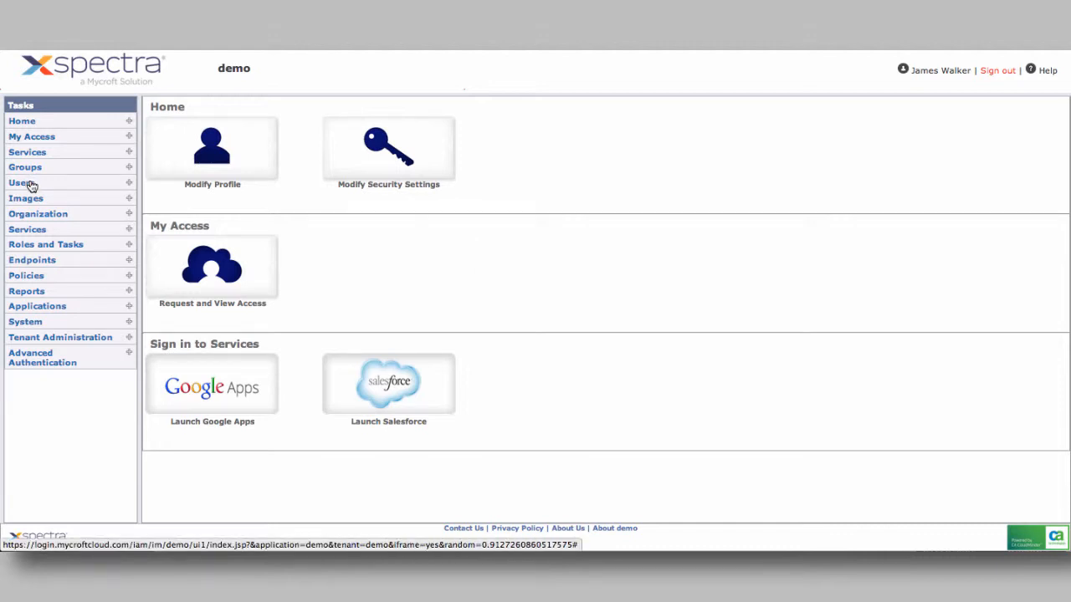
Start the Modify User's Accounts task under Users > Manage Users in the Tasks sidebar.
{"action": "left_click", "coordinate": [26, 183]}
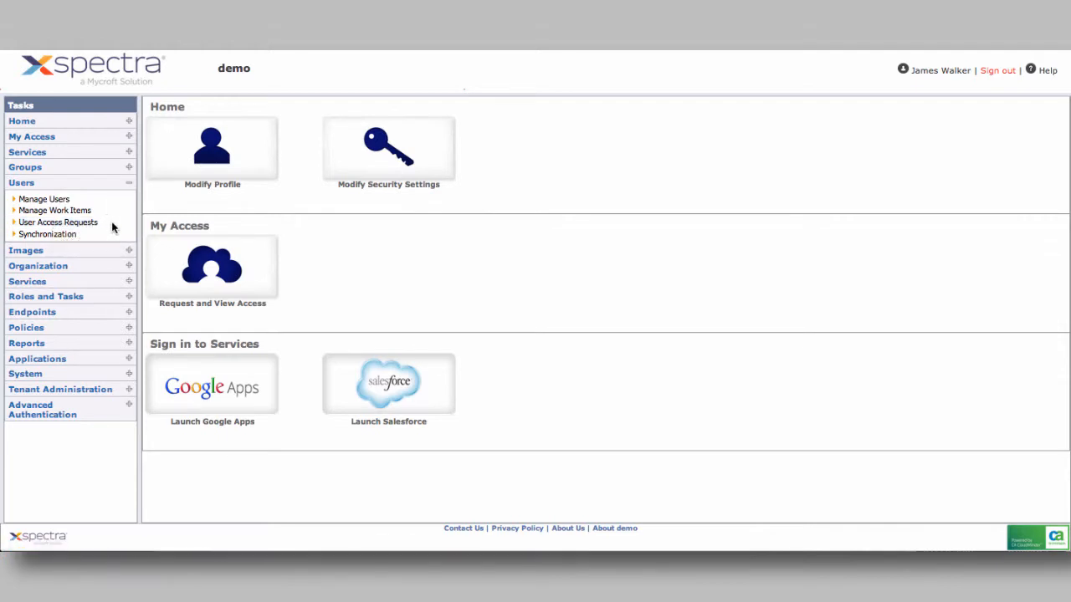
{"action": "left_click", "coordinate": [46, 200]}
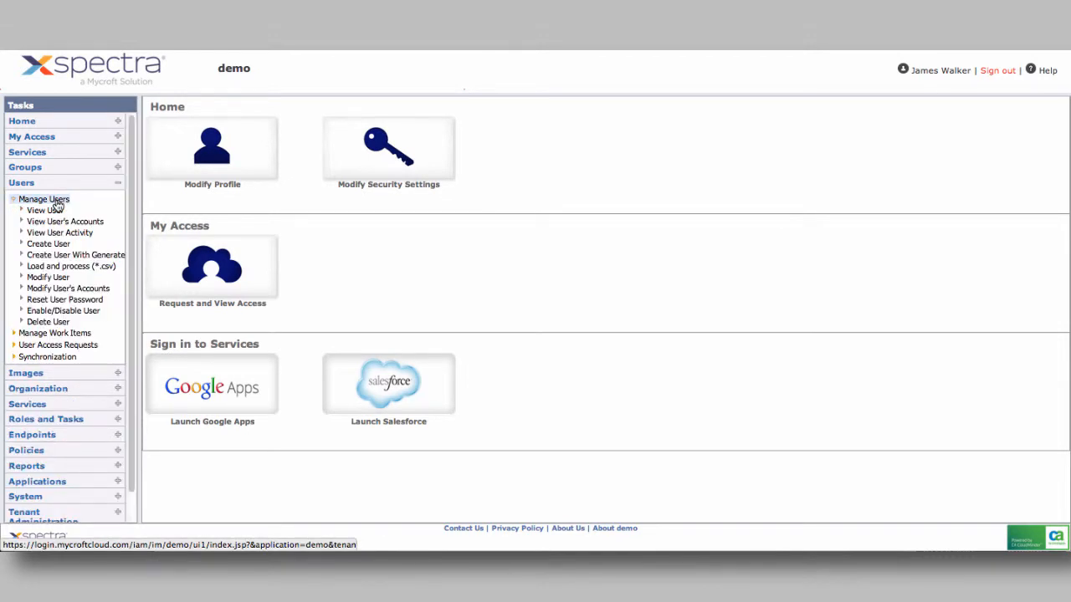
{"action": "left_click", "coordinate": [72, 291]}
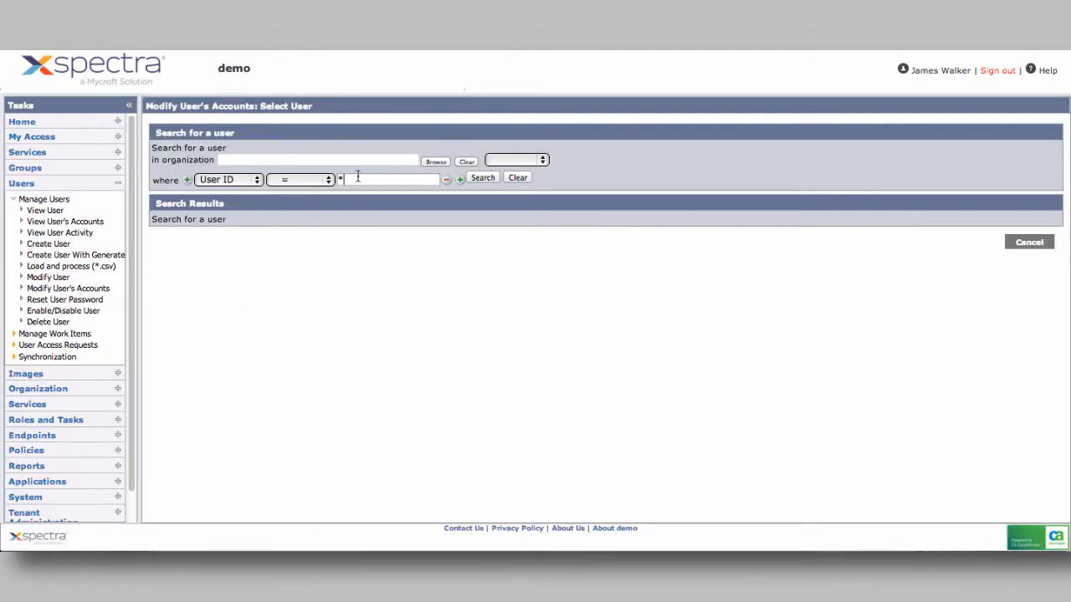
Search by User ID for the demo user and select the single matching result.
{"action": "key", "text": "BackSpace"}
{"action": "type", "text": "billde"}
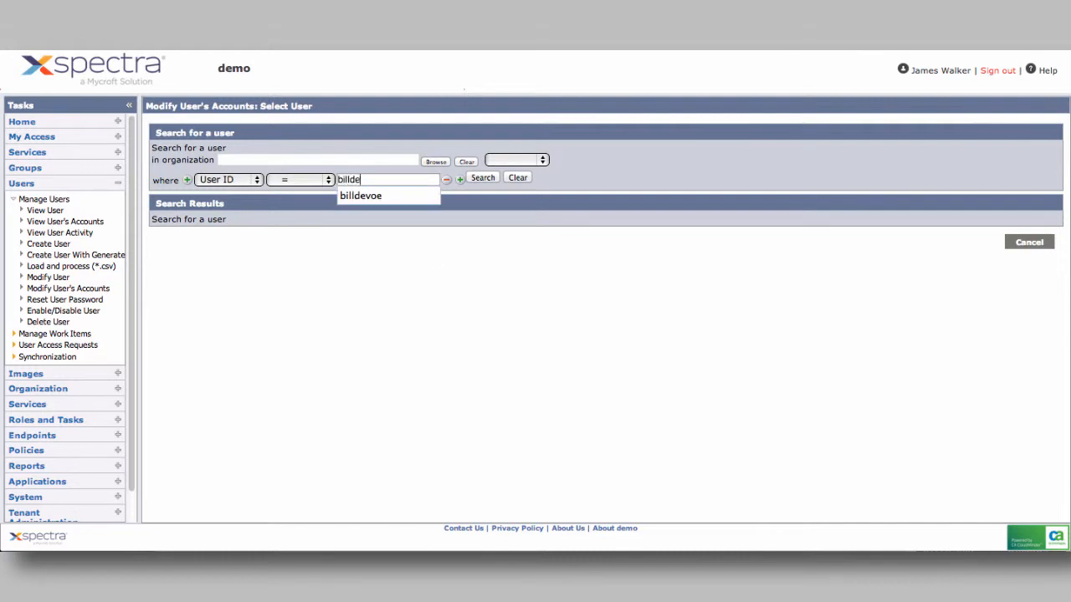
{"action": "type", "text": "voe"}
{"action": "left_click", "coordinate": [399, 256]}
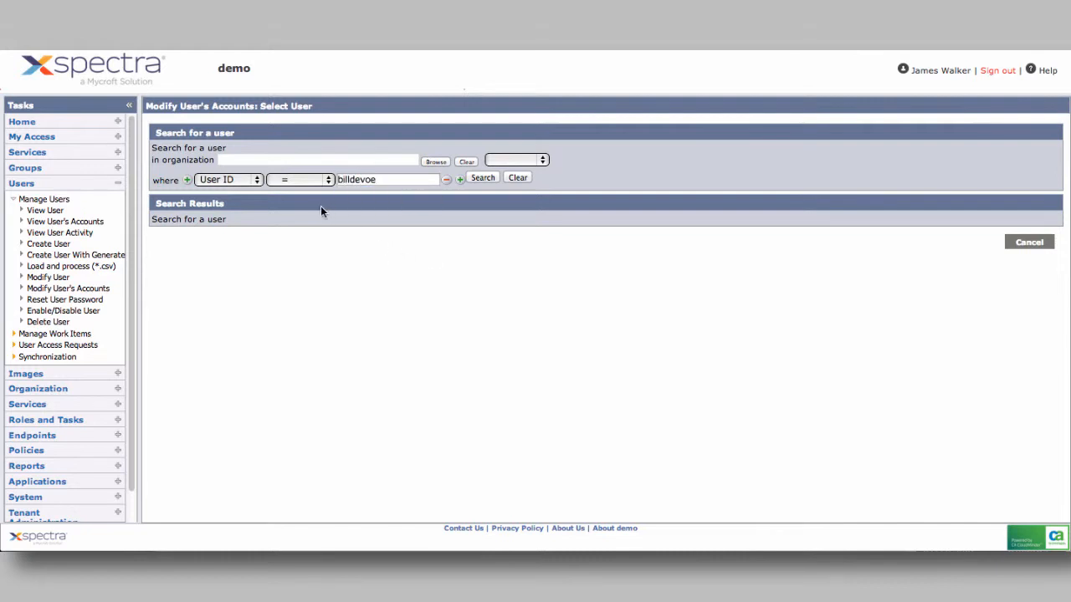
{"action": "left_click", "coordinate": [261, 180]}
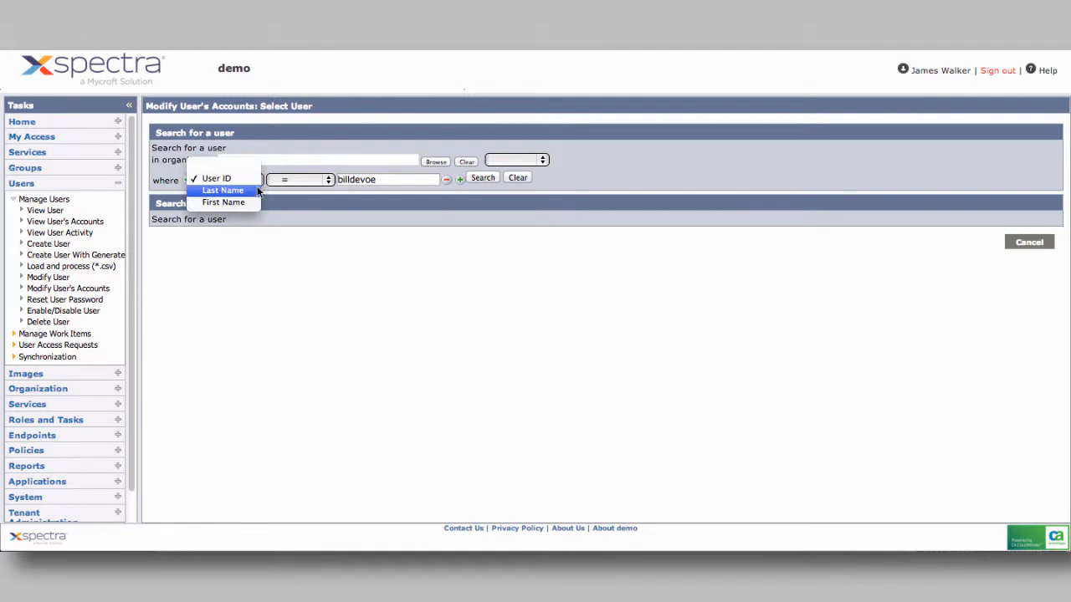
{"action": "left_click", "coordinate": [407, 282]}
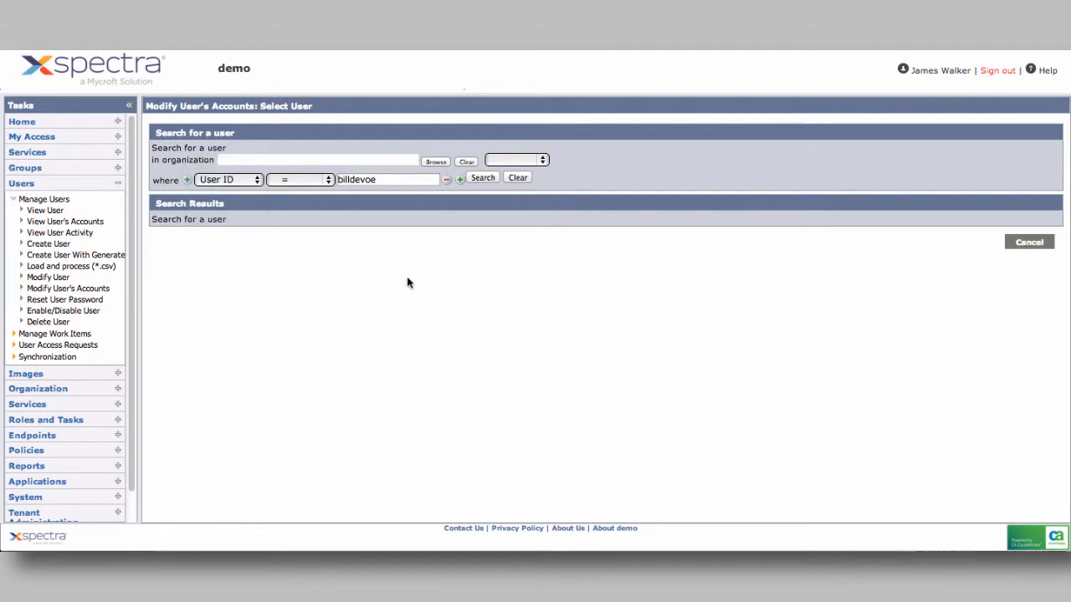
{"action": "left_click", "coordinate": [490, 177]}
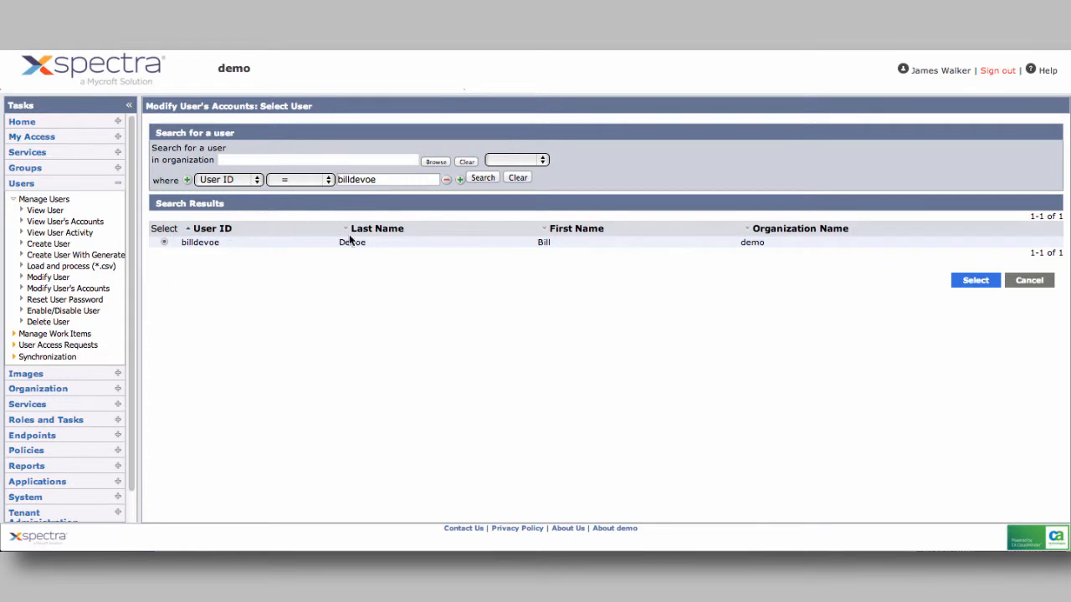
{"action": "left_click", "coordinate": [981, 281]}
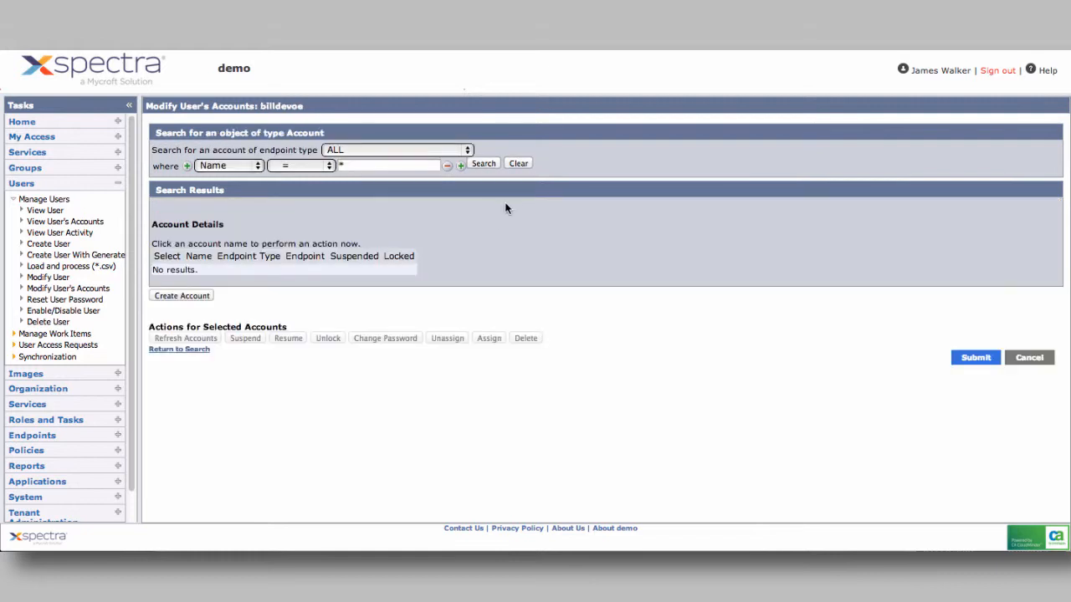
Filter the account search to the ActiveDirectory endpoint type and run it.
{"action": "left_click", "coordinate": [469, 151]}
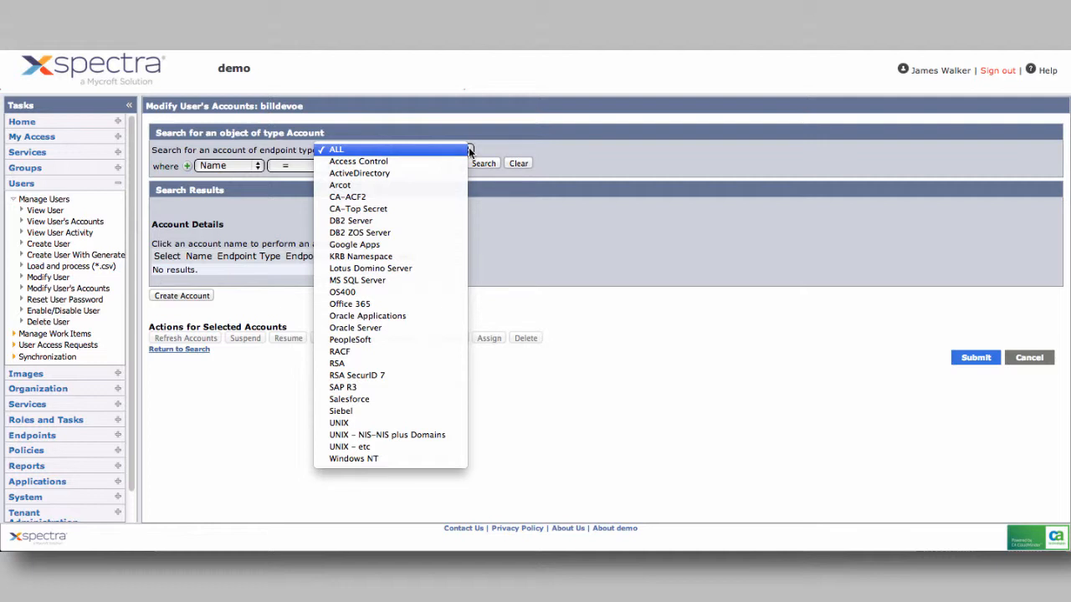
{"action": "left_click", "coordinate": [387, 179]}
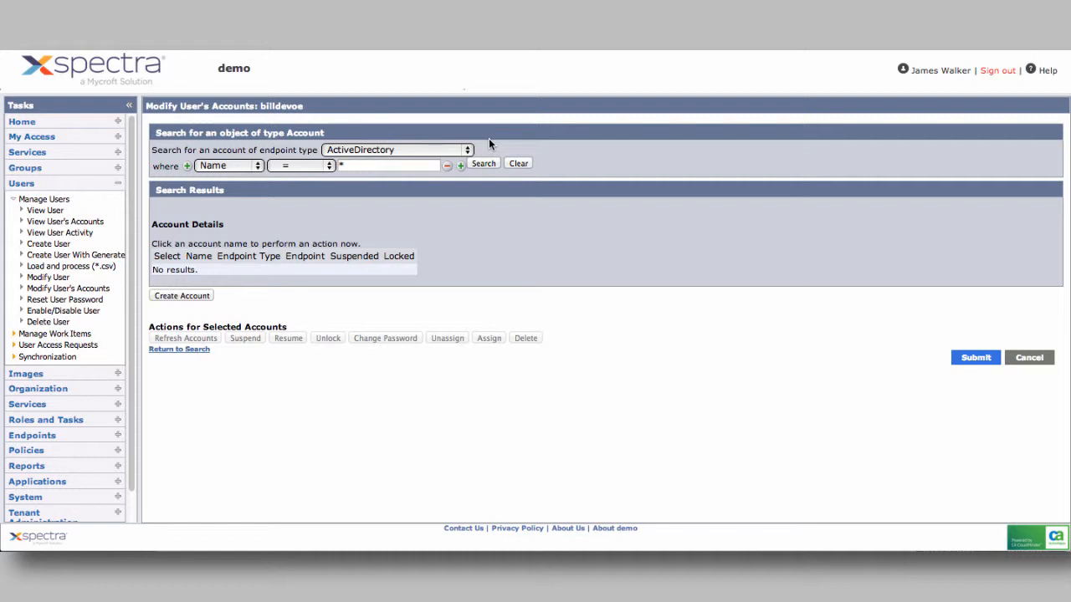
{"action": "left_click", "coordinate": [468, 150]}
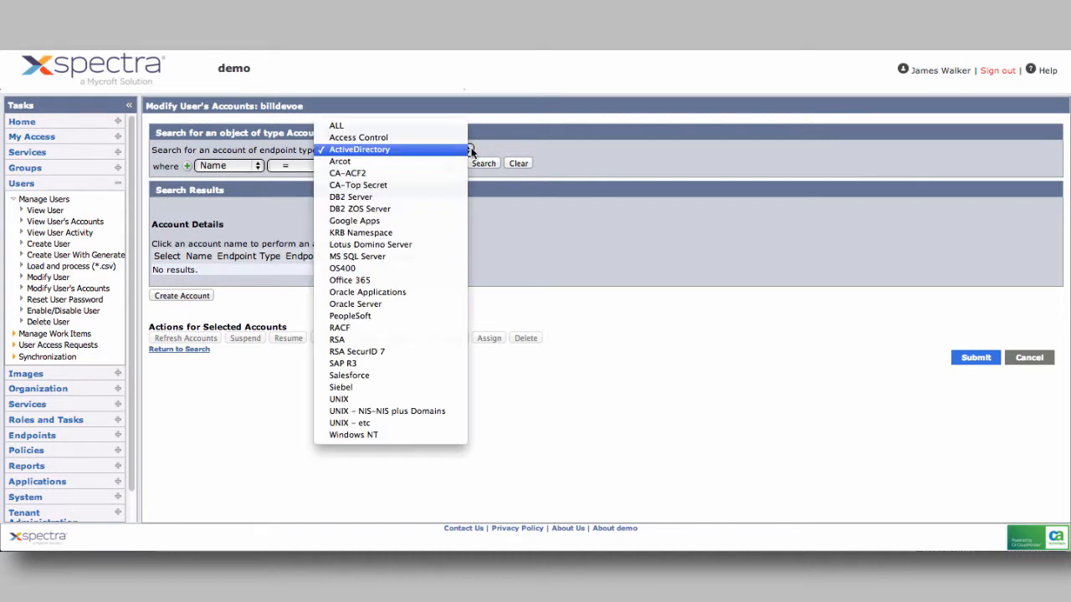
{"action": "left_click", "coordinate": [418, 156]}
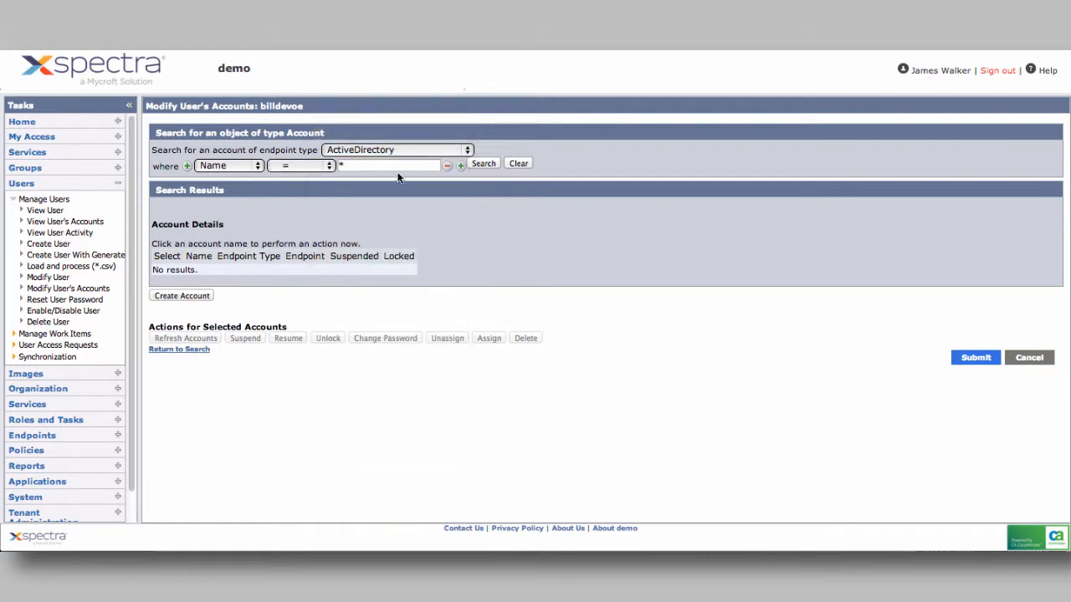
{"action": "left_click", "coordinate": [487, 170]}
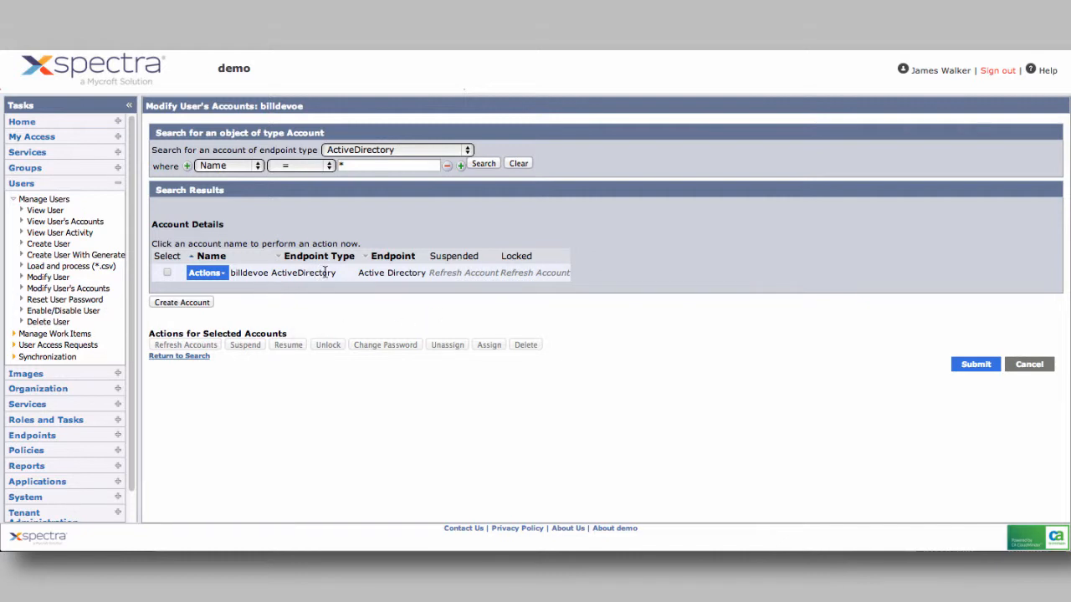
Open Modify Active Directory Account for the account and show its User tab.
{"action": "left_click", "coordinate": [225, 278]}
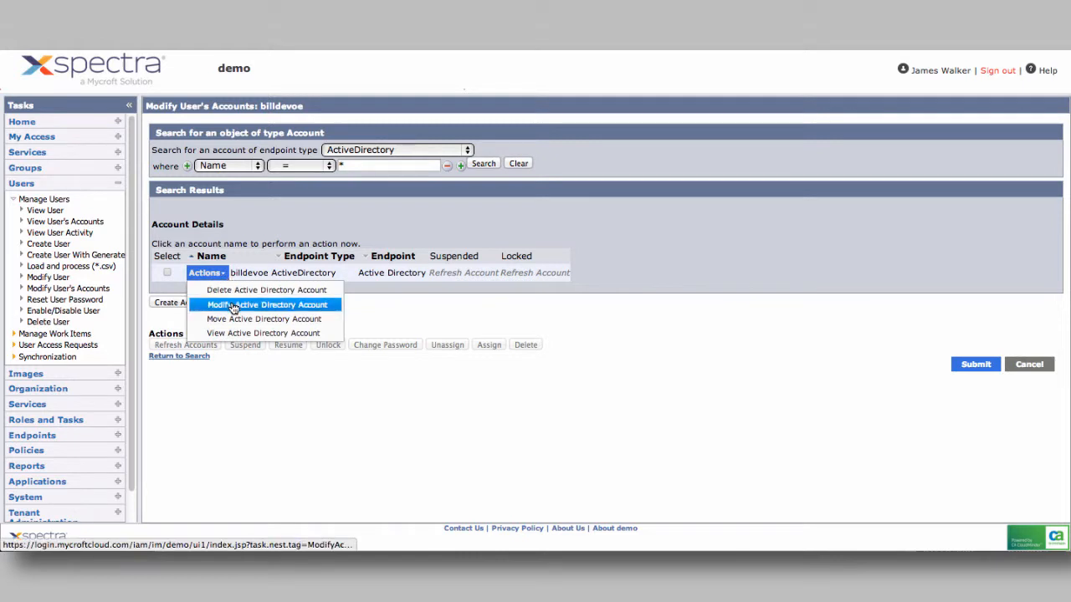
{"action": "left_click", "coordinate": [232, 306]}
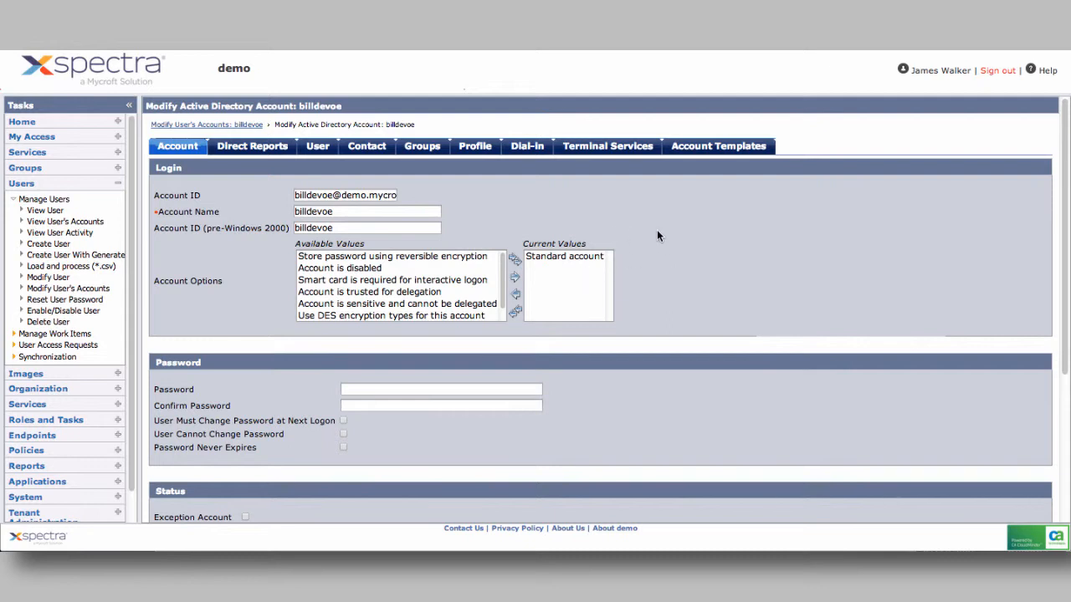
{"action": "left_click", "coordinate": [323, 153]}
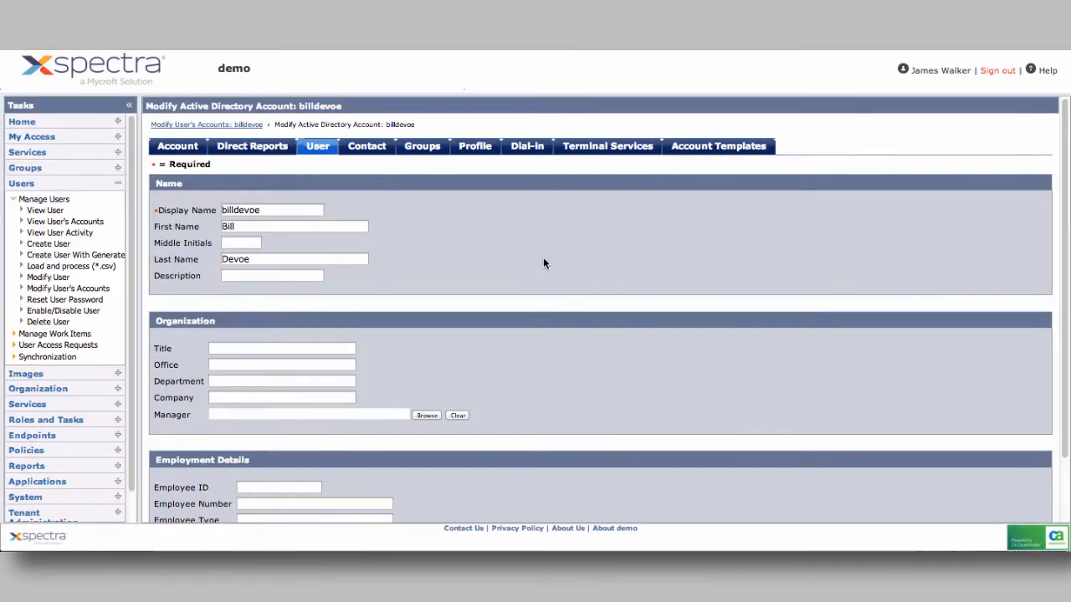
{"action": "scroll", "coordinate": [556, 282], "scroll_direction": "down", "scroll_amount": 2}
{"action": "scroll", "coordinate": [566, 287], "scroll_direction": "up", "scroll_amount": 2}
Set the Title to Manager and the Office to NY.
{"action": "left_click", "coordinate": [251, 276]}
{"action": "left_click", "coordinate": [262, 349]}
{"action": "type", "text": "Manager"}
{"action": "key", "text": "Tab"}
{"action": "type", "text": "NT"}
{"action": "key", "text": "BackSpace"}
{"action": "type", "text": "Y"}
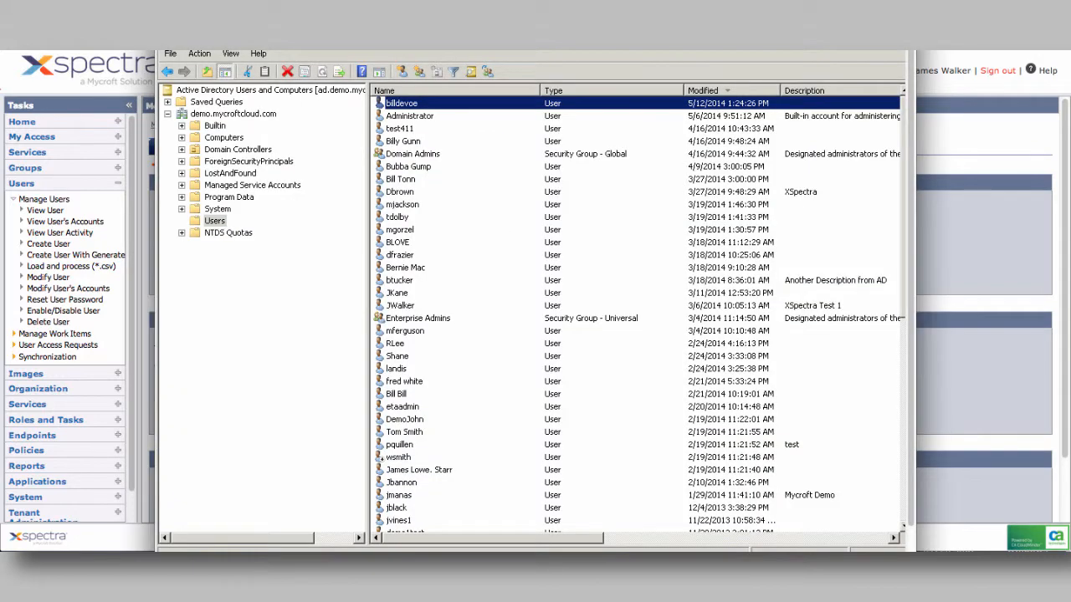
{"action": "double_click", "coordinate": [503, 107]}
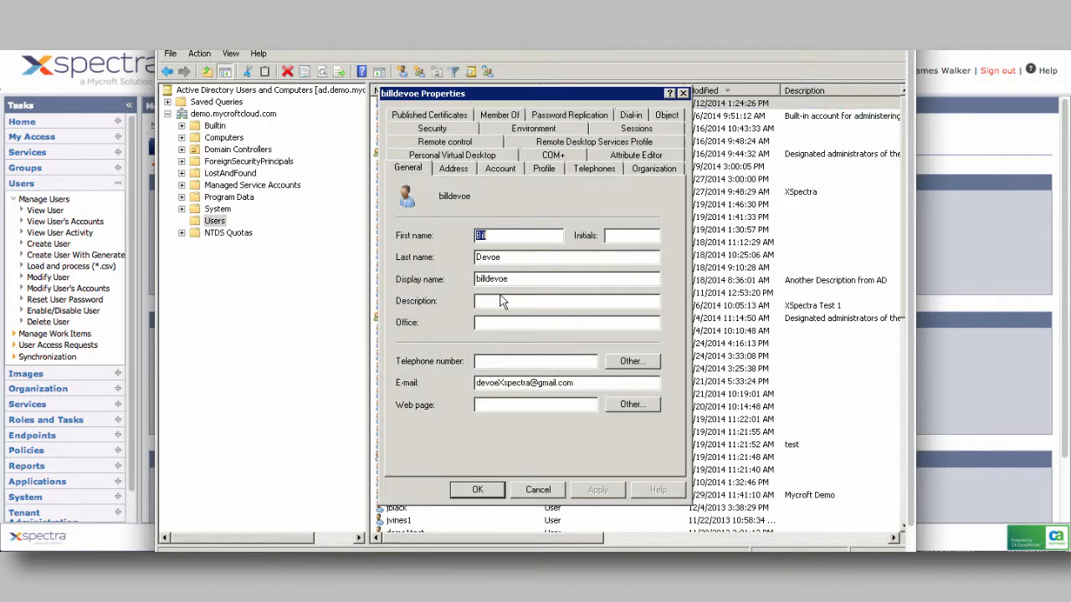
{"action": "left_click", "coordinate": [507, 323]}
{"action": "left_click", "coordinate": [537, 490]}
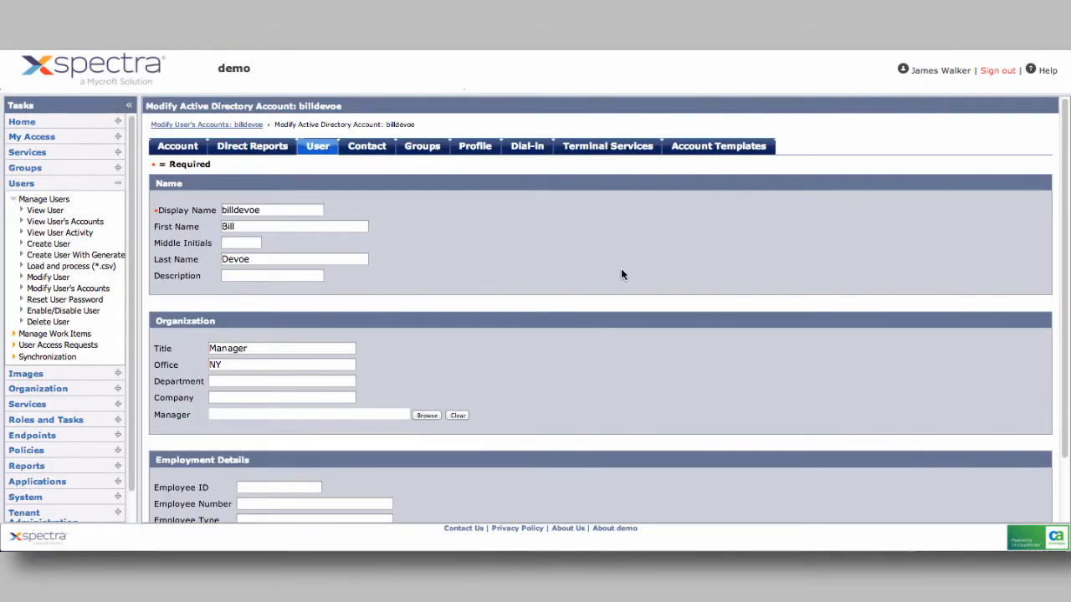
{"action": "scroll", "coordinate": [620, 275], "scroll_direction": "down", "scroll_amount": 1}
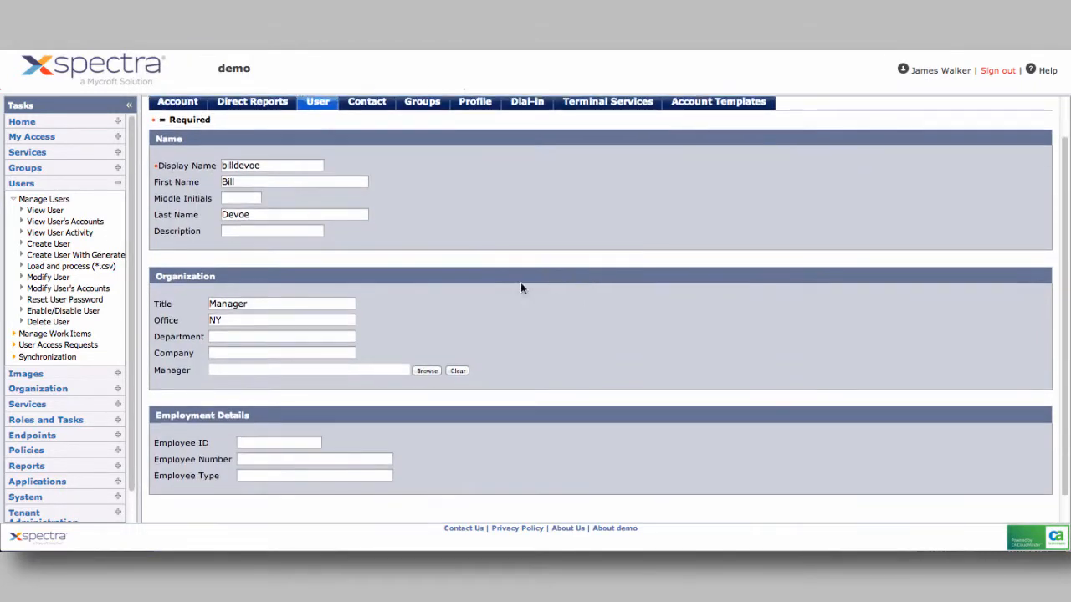
Enter 'Hello!' as the Description and submit the account changes.
{"action": "left_click", "coordinate": [277, 229]}
{"action": "type", "text": "Hello1"}
{"action": "key", "text": "BackSpace"}
{"action": "type", "text": "!"}
{"action": "scroll", "coordinate": [728, 305], "scroll_direction": "down", "scroll_amount": 1}
{"action": "left_click", "coordinate": [964, 504]}
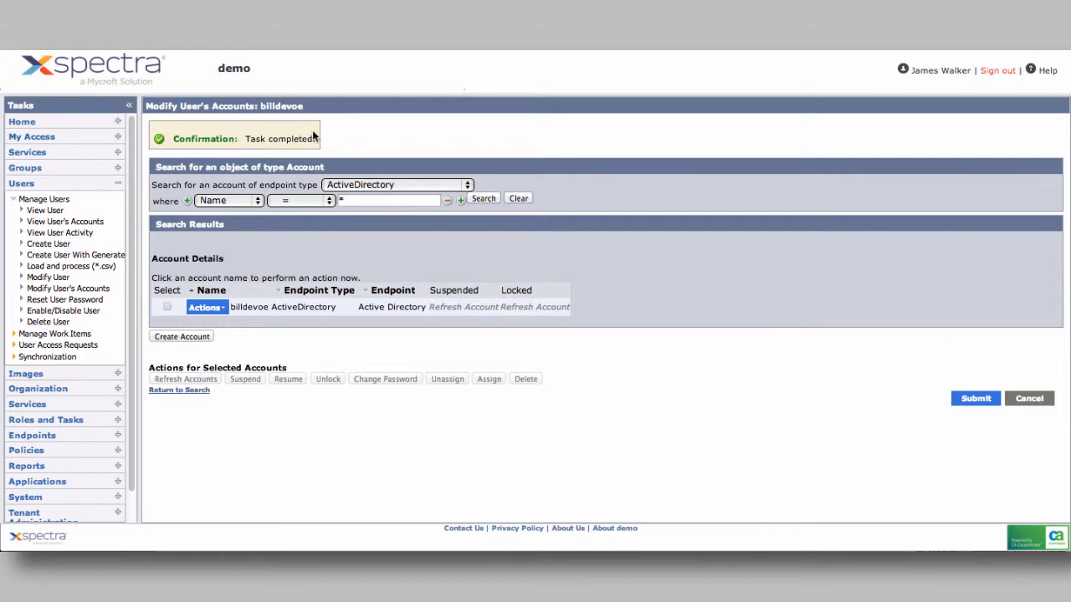
In Active Directory Users and Computers, refresh Users and open the user's Properties.
{"action": "key", "text": "super+Tab"}
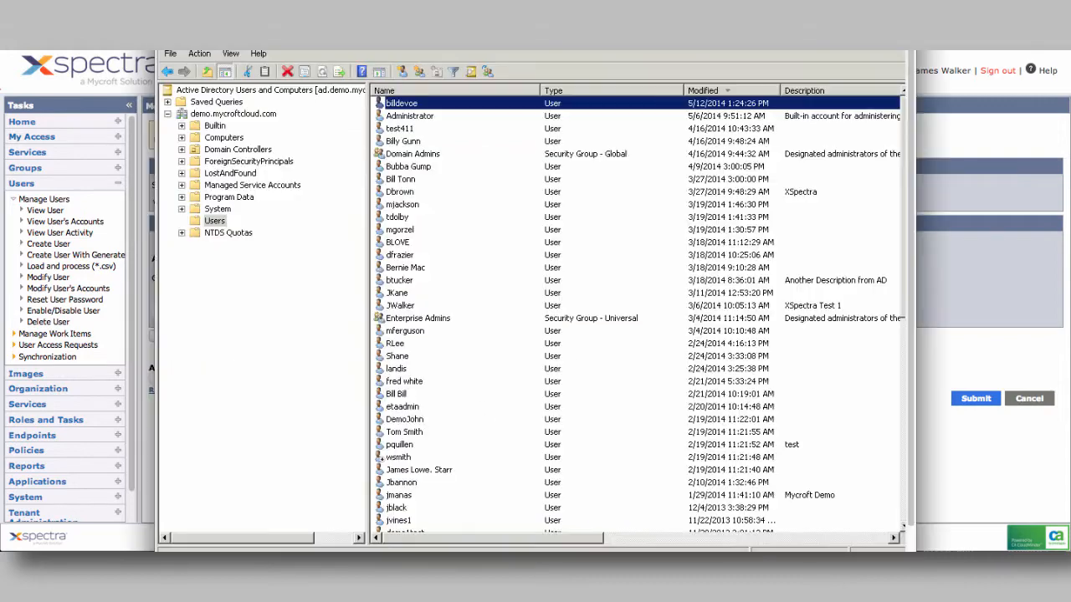
{"action": "left_click", "coordinate": [215, 222]}
{"action": "left_click", "coordinate": [327, 72]}
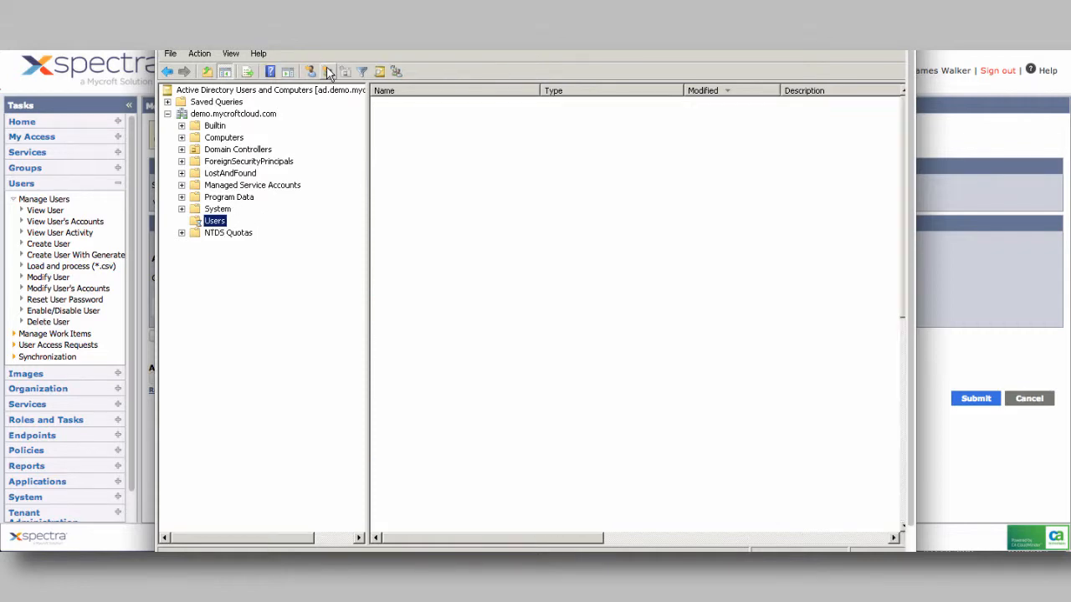
{"action": "left_click", "coordinate": [799, 105]}
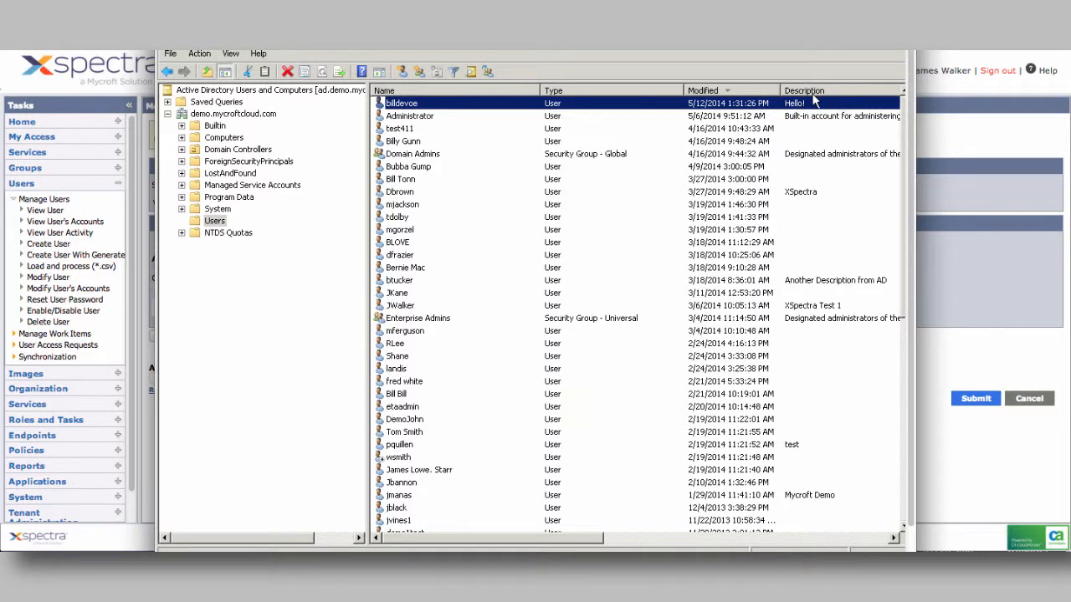
{"action": "double_click", "coordinate": [583, 107]}
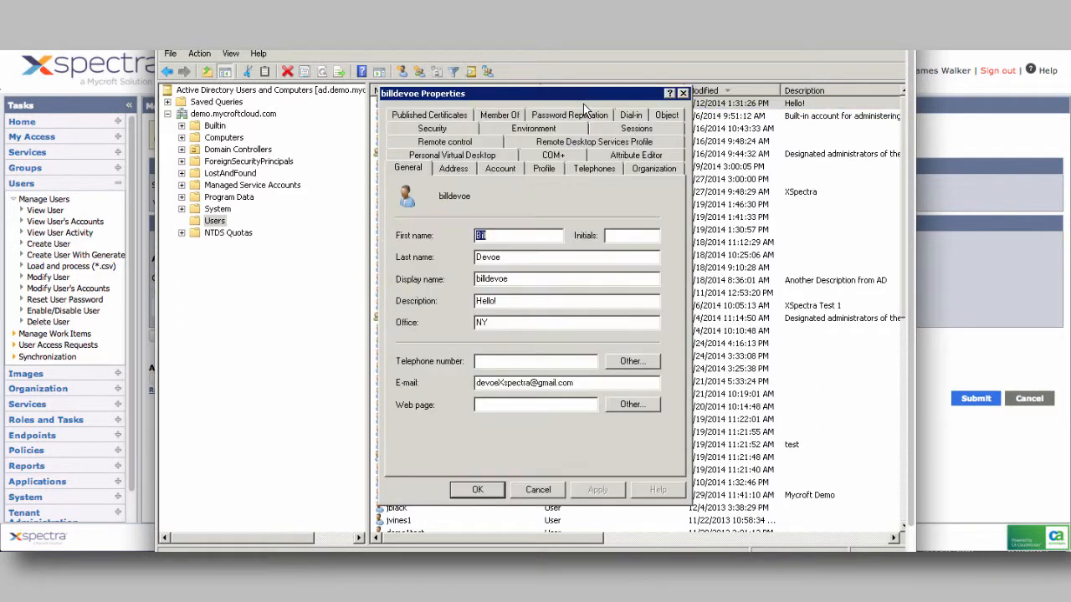
Replace the Description 'Hello!' with 'XSpectra', save, and return to Xspectra.
{"action": "left_click", "coordinate": [516, 325]}
{"action": "left_click_drag", "start_coordinate": [530, 298], "coordinate": [429, 309]}
{"action": "key", "text": "BackSpace"}
{"action": "type", "text": "XSpectra"}
{"action": "left_click", "coordinate": [477, 489]}
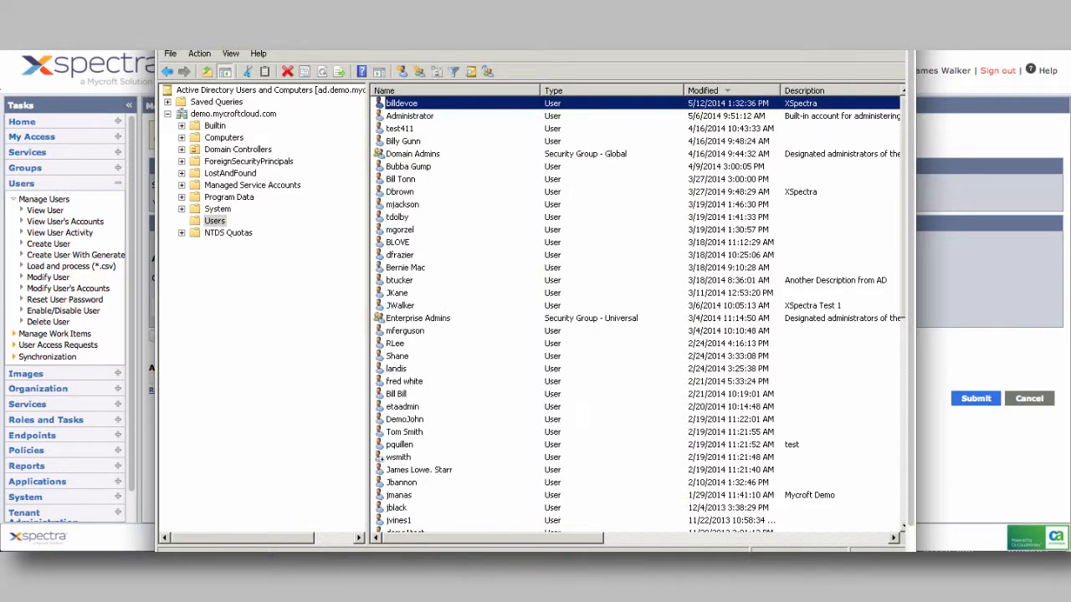
{"action": "left_click", "coordinate": [1005, 315]}
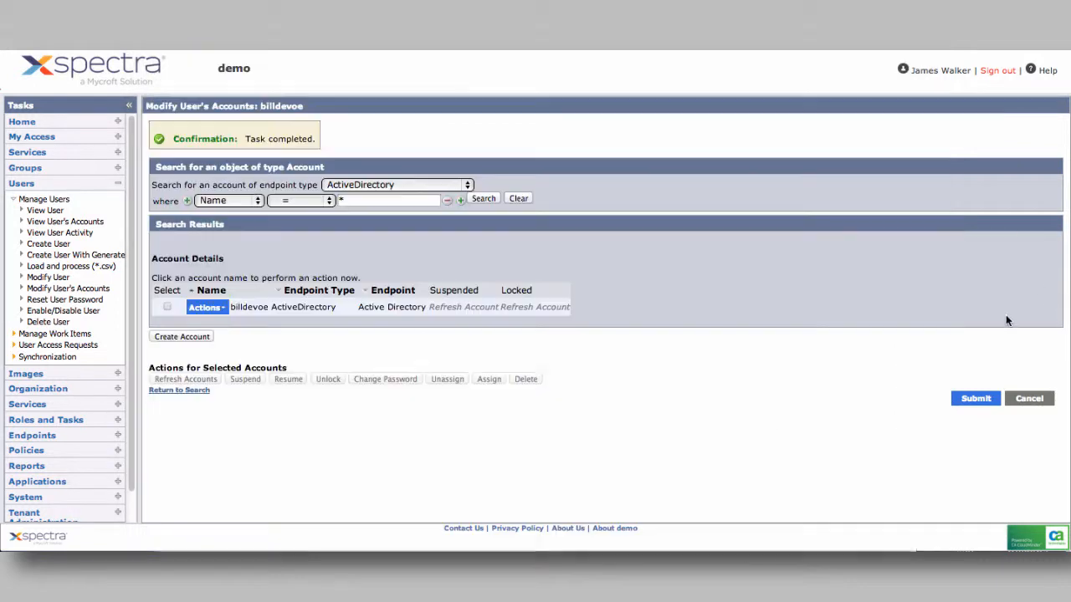
View the Active Directory account and verify its Description reads 'XSpectra'.
{"action": "left_click", "coordinate": [222, 311]}
{"action": "left_click", "coordinate": [242, 365]}
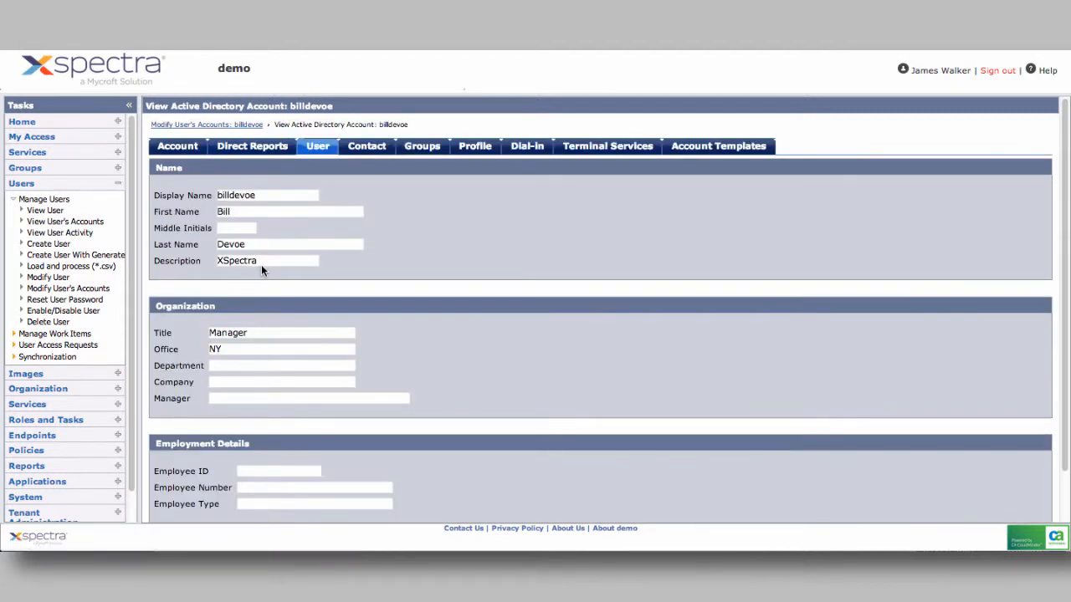
{"action": "double_click", "coordinate": [261, 265]}
{"action": "left_click", "coordinate": [378, 257]}
{"action": "scroll", "coordinate": [703, 330], "scroll_direction": "down", "scroll_amount": 2}
{"action": "scroll", "coordinate": [691, 199], "scroll_direction": "up", "scroll_amount": 1}
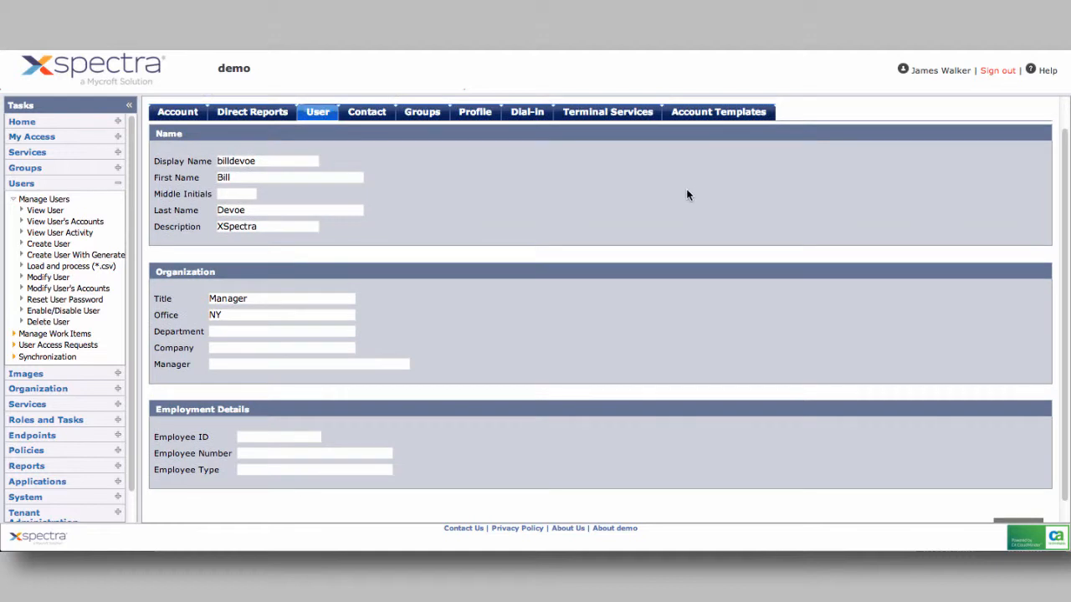